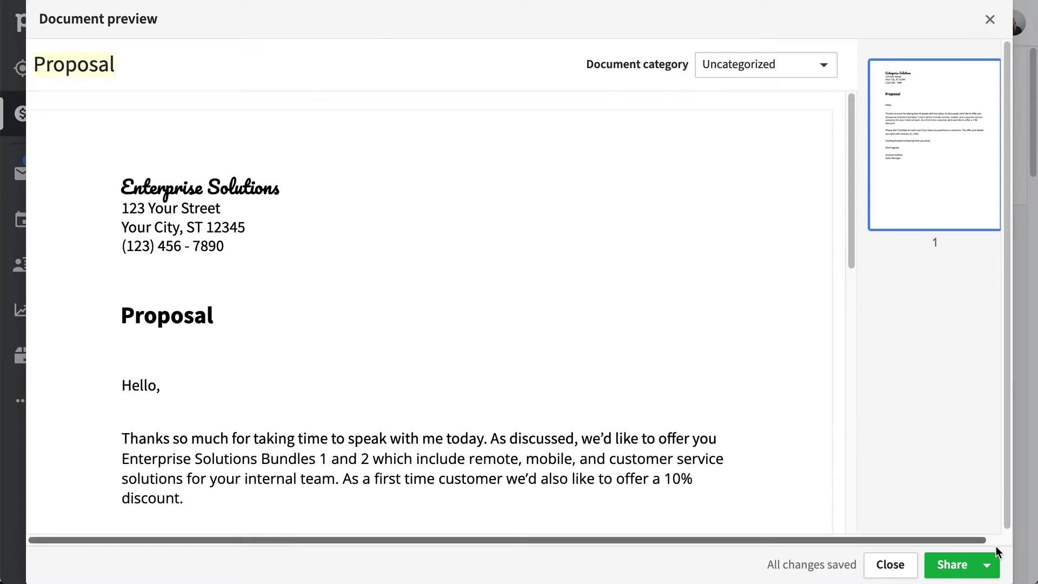
- Connect and install the DocuSign app from Marketplace, allow its permissions, and return to Deals
click(987, 565)
click(919, 519)
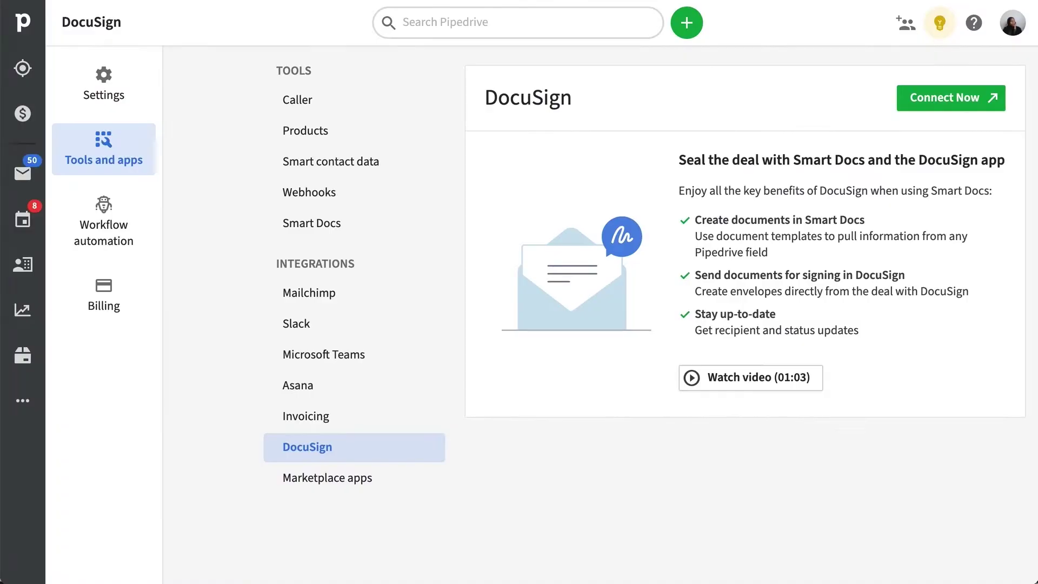
click(987, 110)
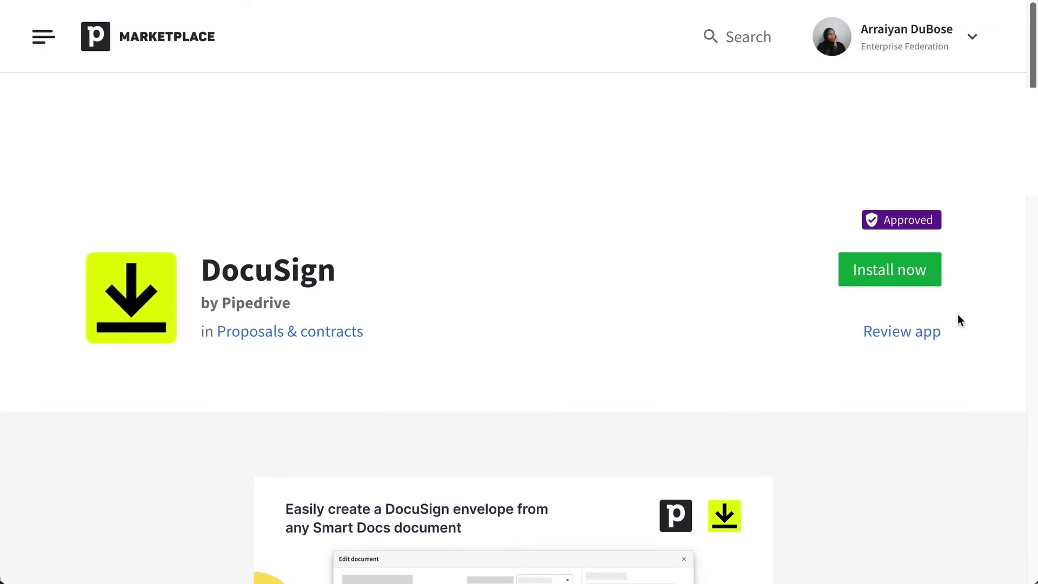
click(930, 285)
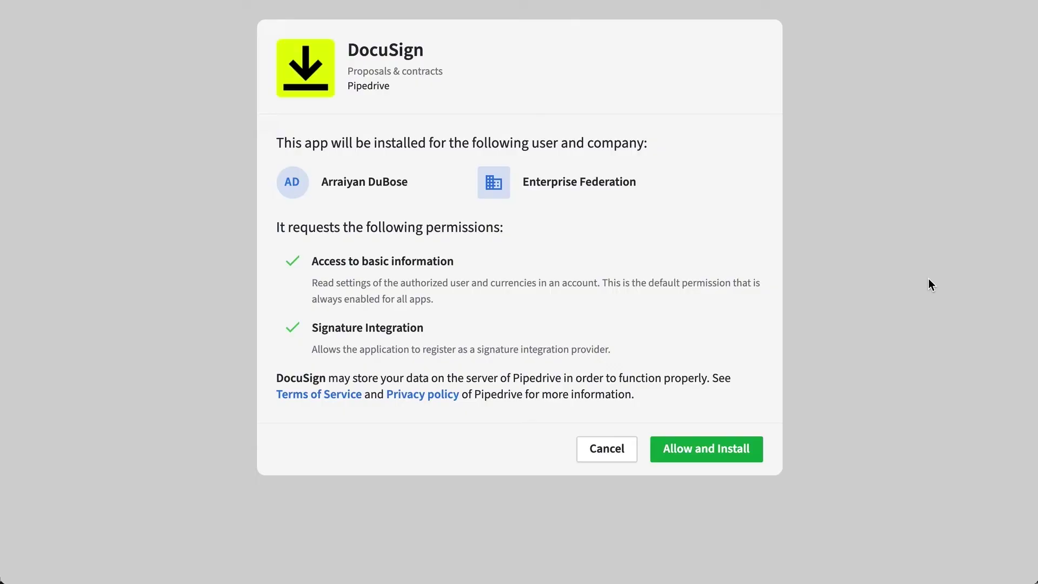
click(762, 456)
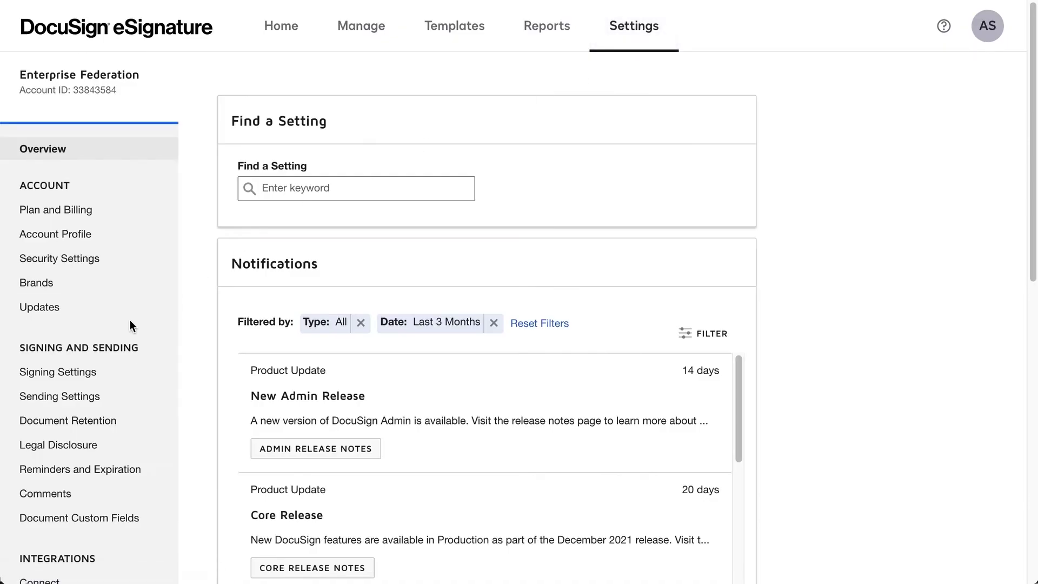
click(135, 321)
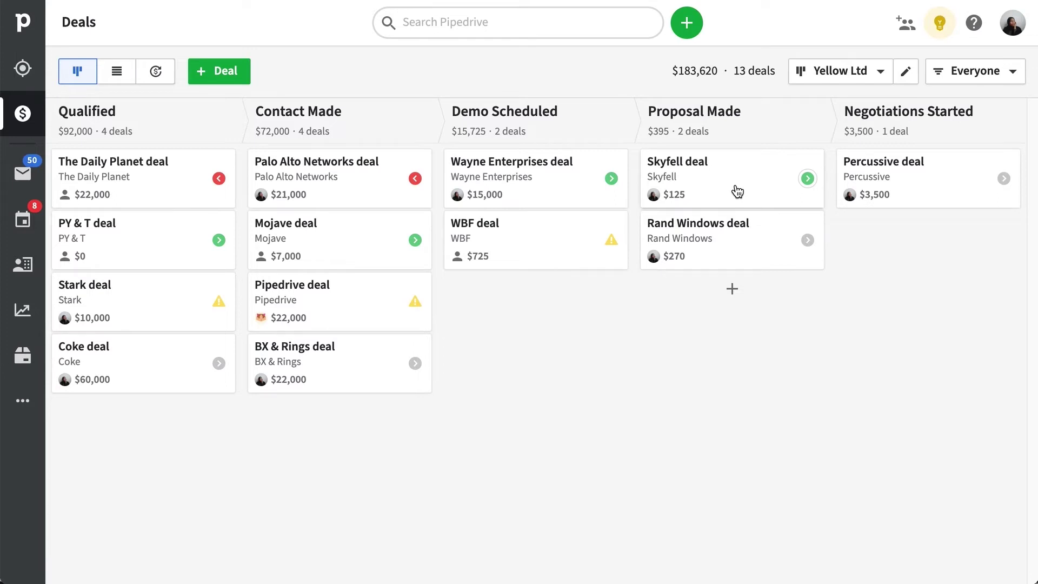
- Open the Skyfell deal card from the Proposal Made column
click(756, 188)
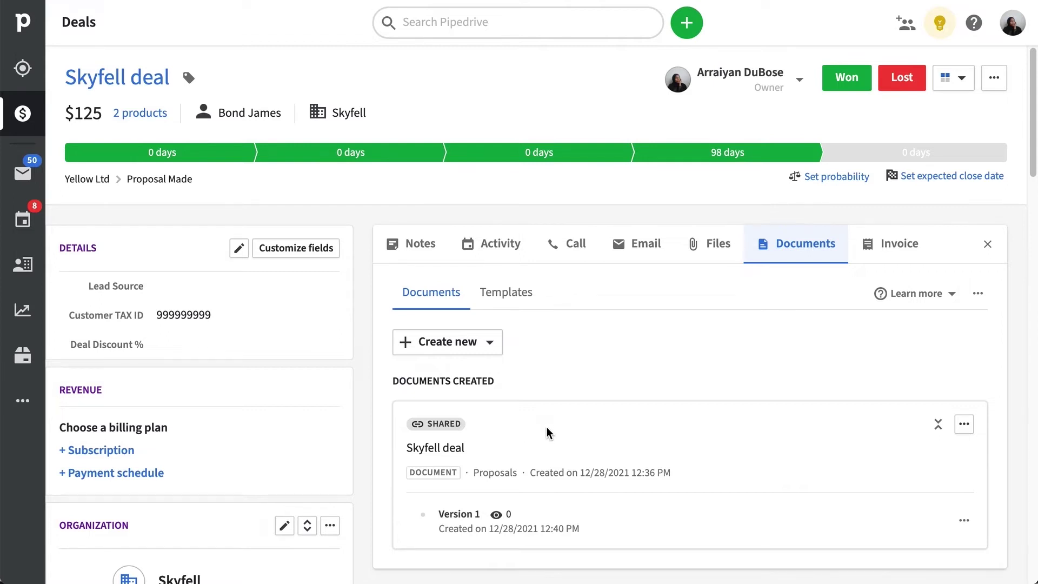
click(963, 425)
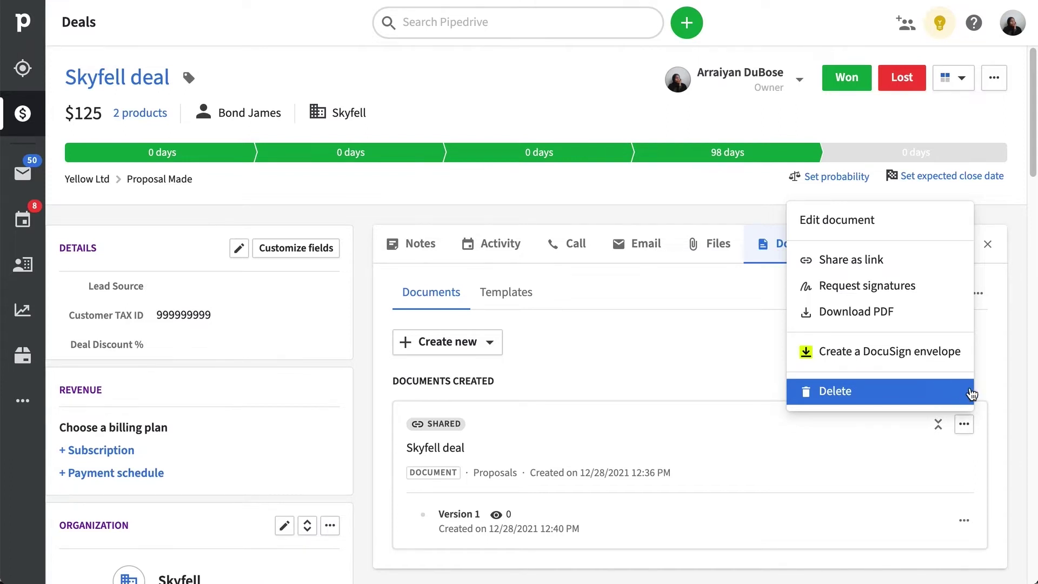
click(994, 384)
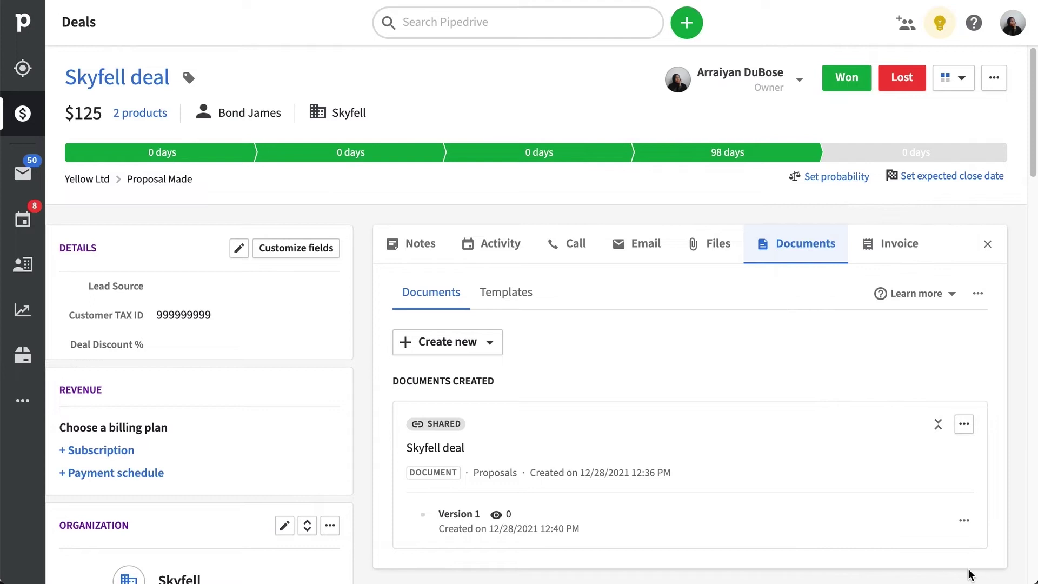
click(964, 521)
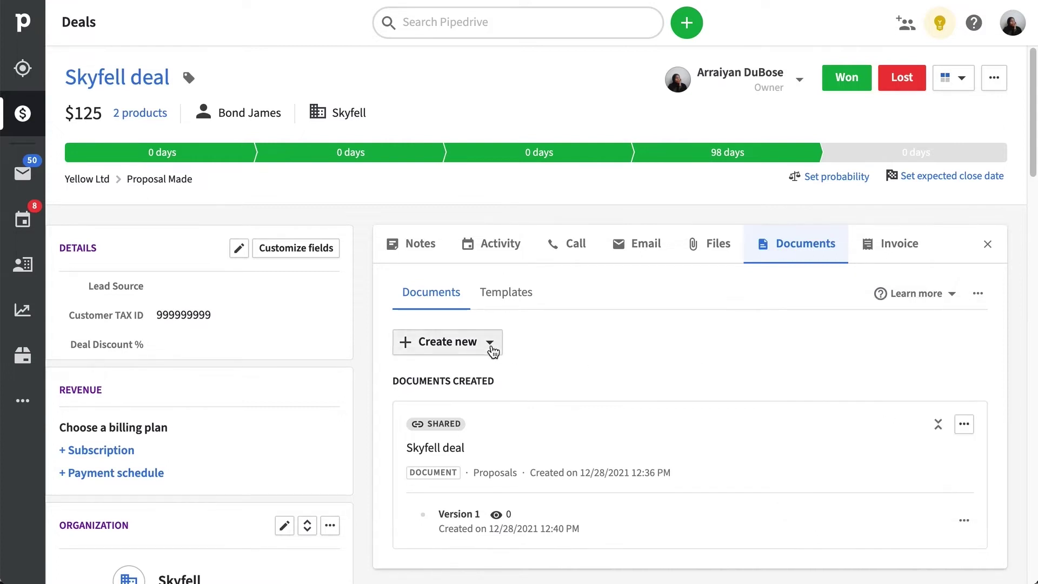
- Import a copy of the Skyfell deal file from cloud storage into the deal's documents
click(492, 352)
click(535, 560)
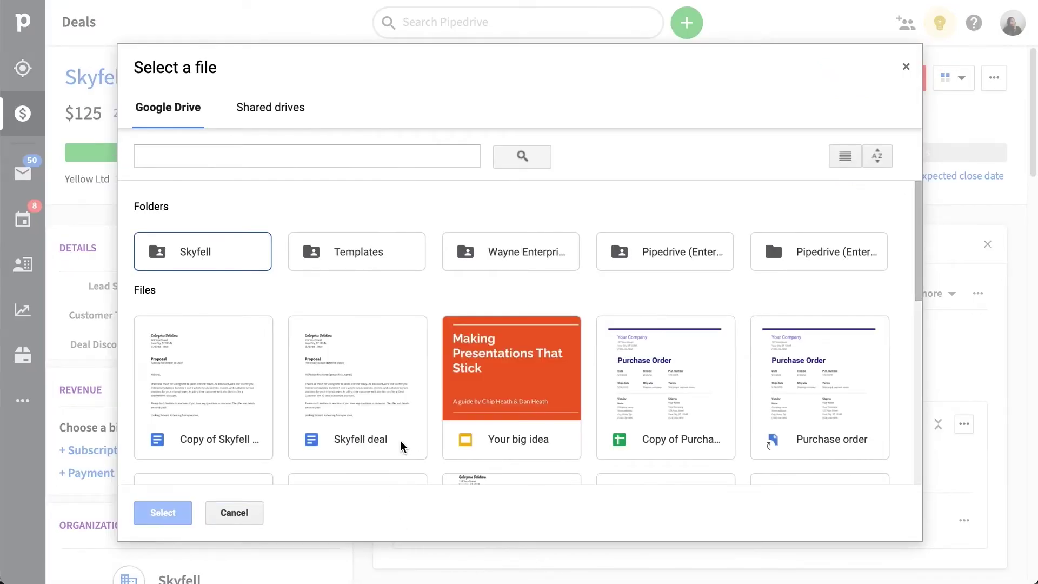
click(402, 446)
click(176, 518)
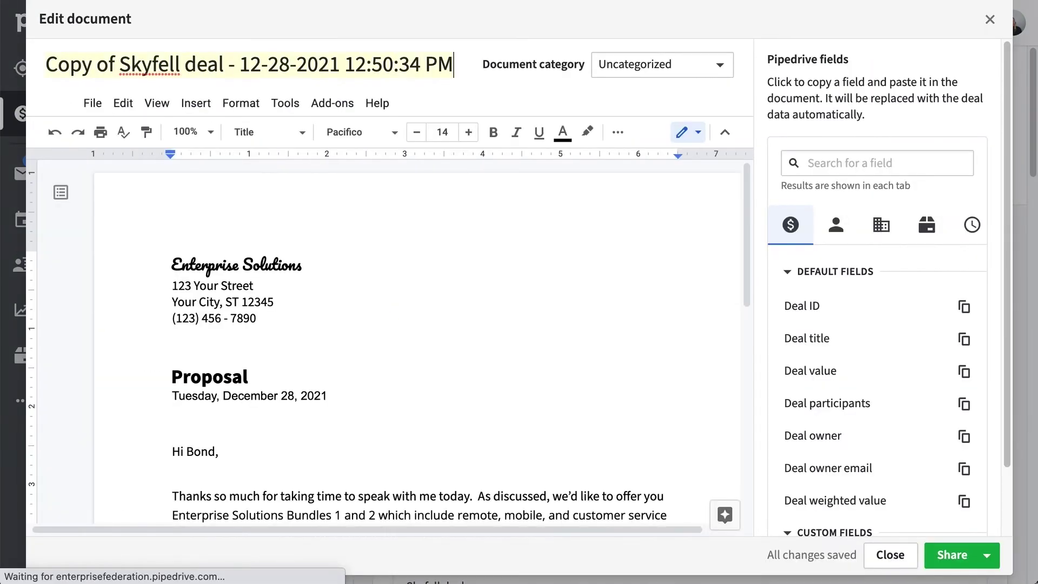
click(988, 557)
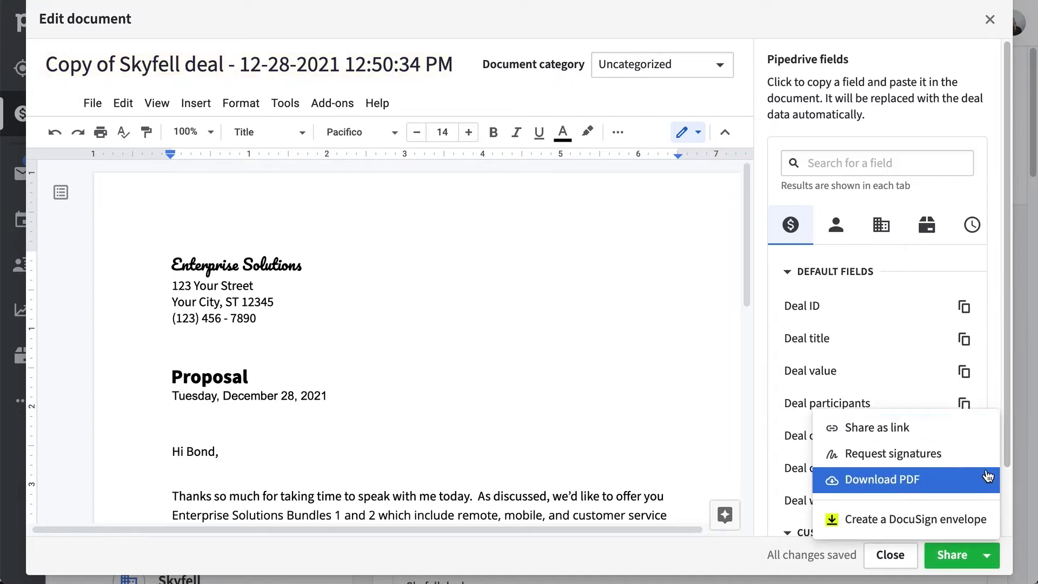
- Add Proposal.pdf from the computer's Desktop as a new Skyfell deal document
click(994, 522)
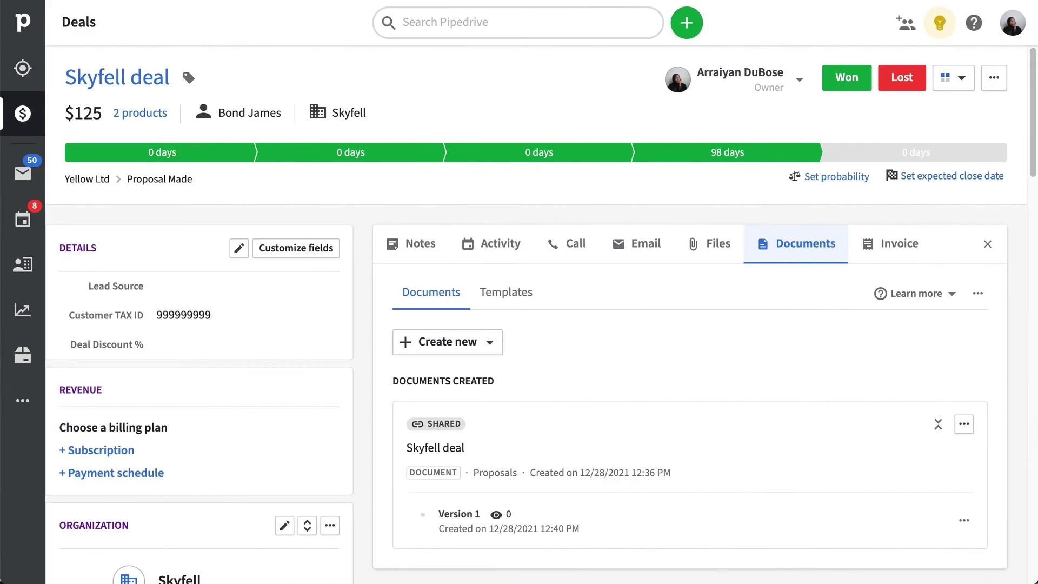
click(491, 341)
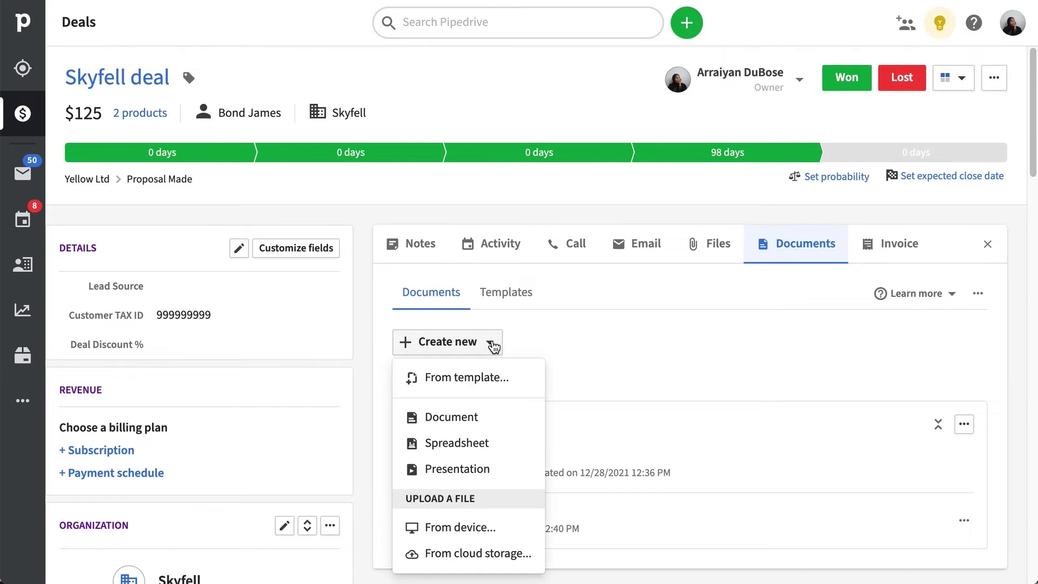
click(533, 527)
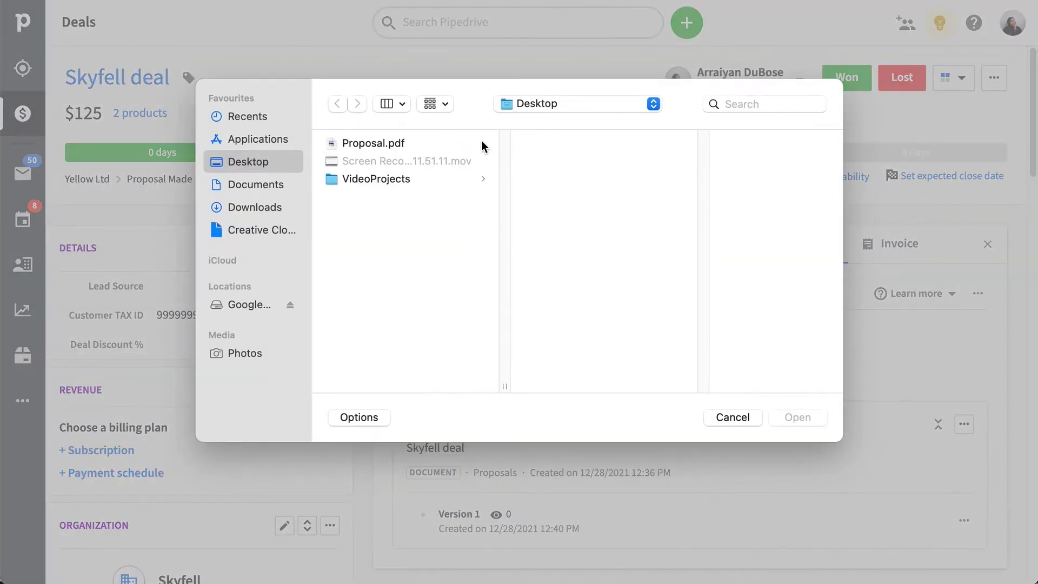
click(483, 144)
click(822, 422)
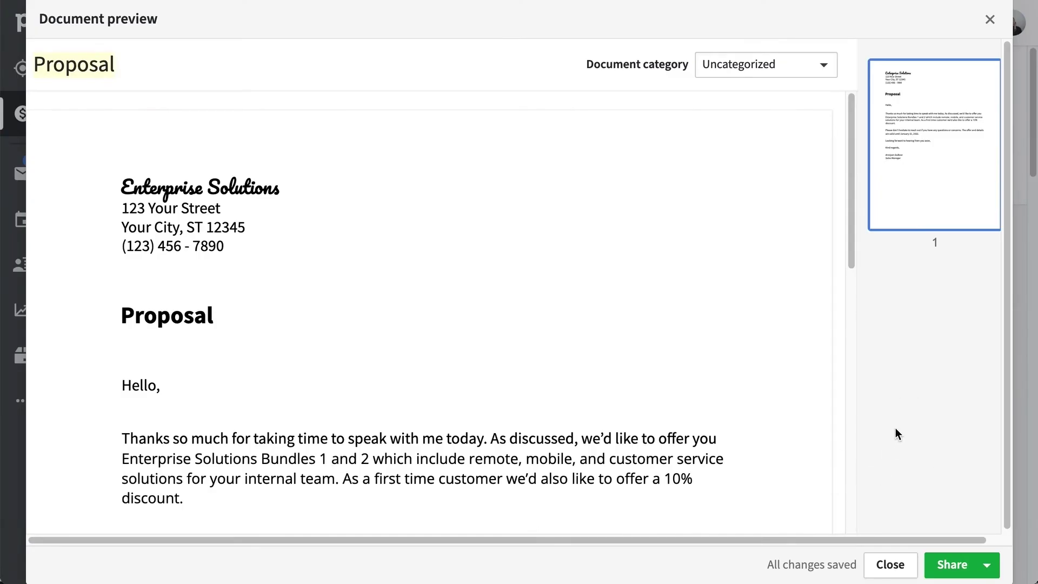
- Create a DocuSign envelope from Proposal and continue past document review to recipients
click(988, 564)
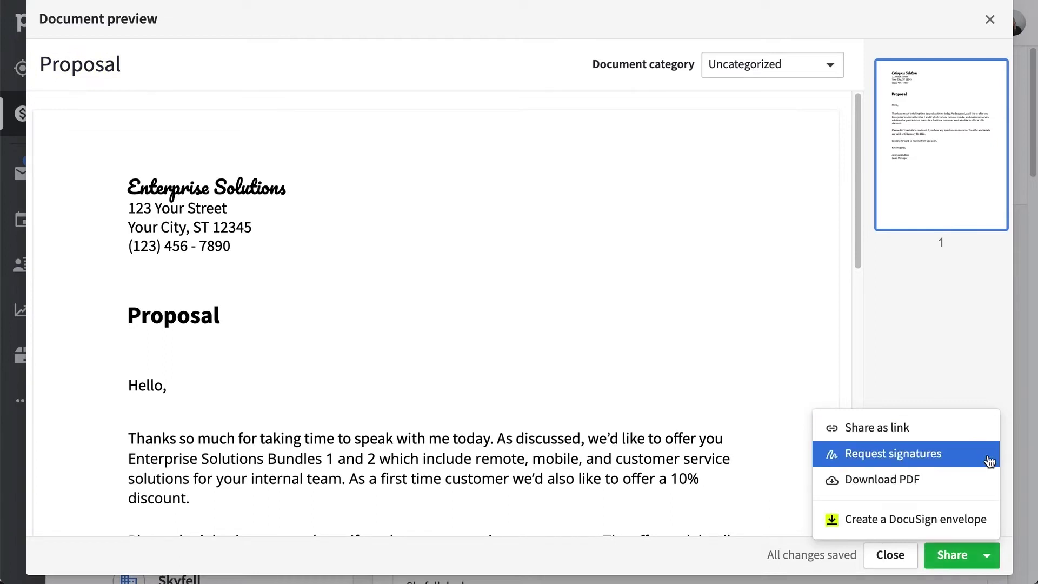
click(992, 527)
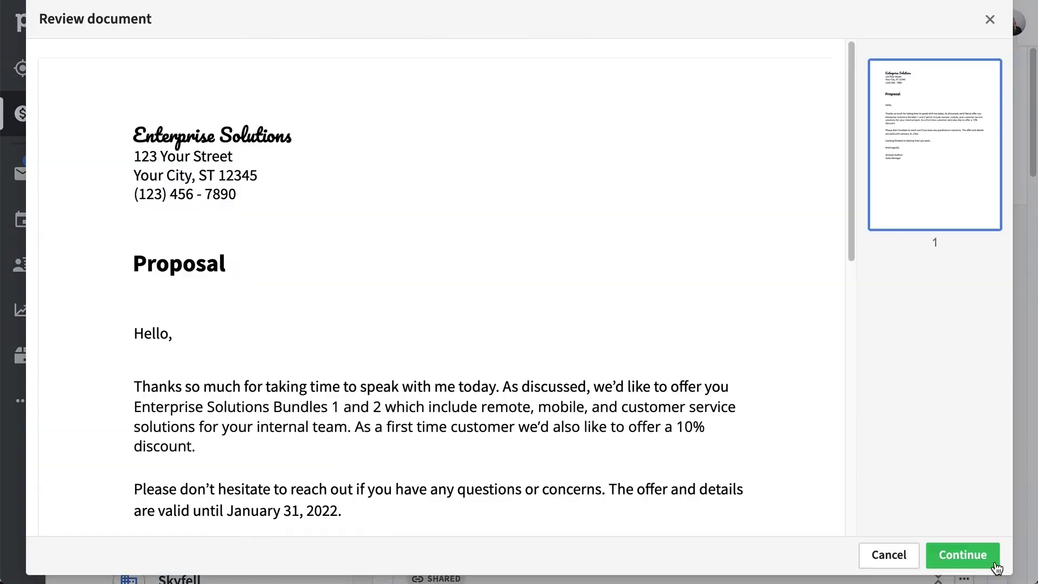
click(995, 563)
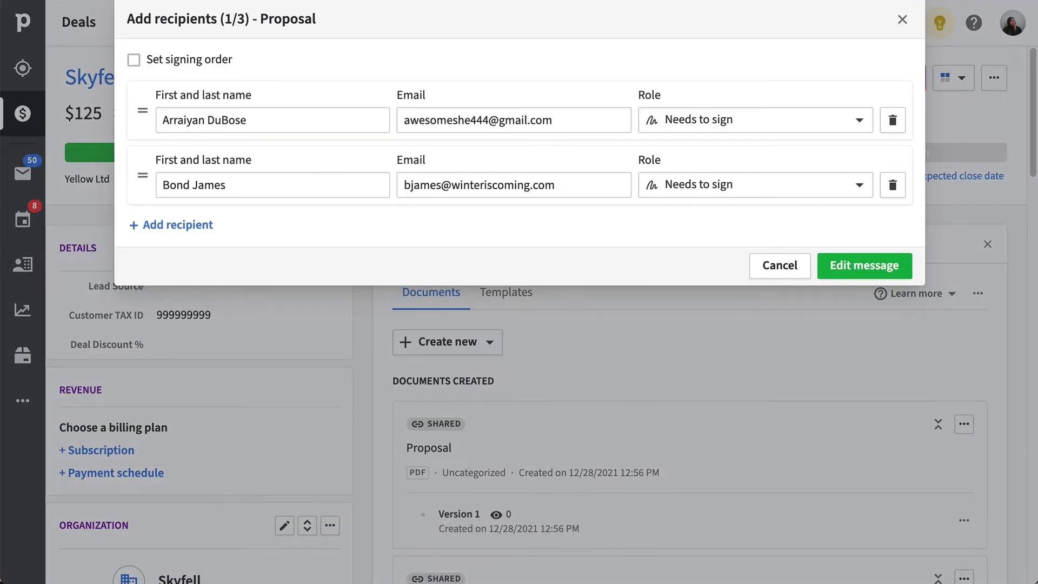
- Add a third recipient, entering the person's full name and e-mail address
click(171, 224)
click(263, 249)
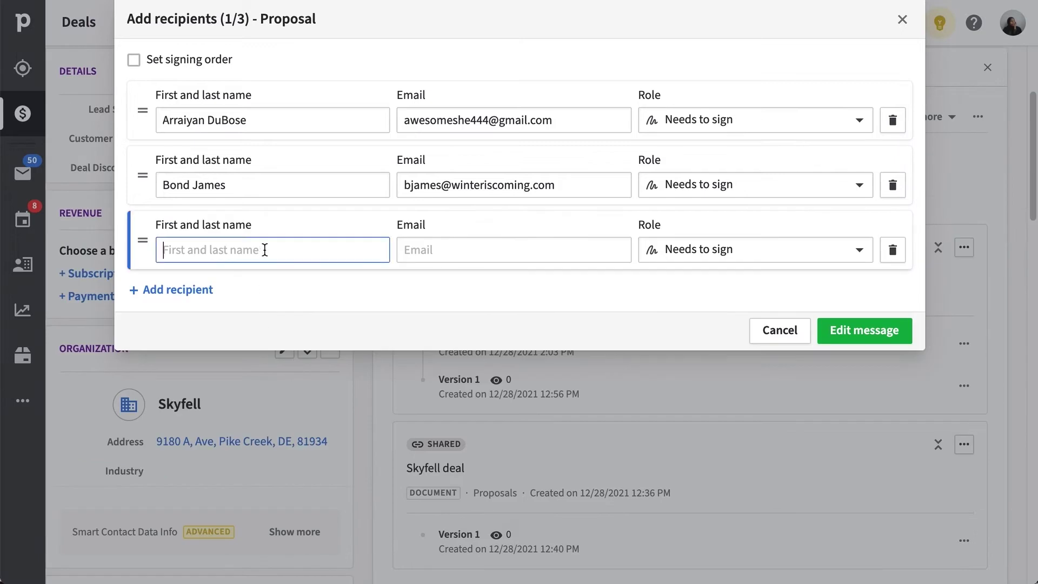
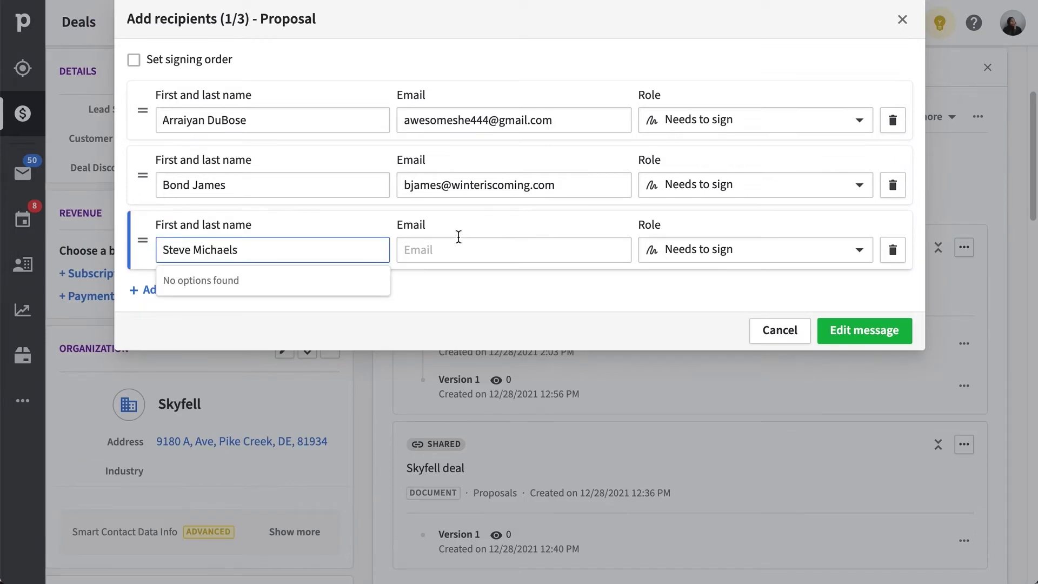
click(457, 237)
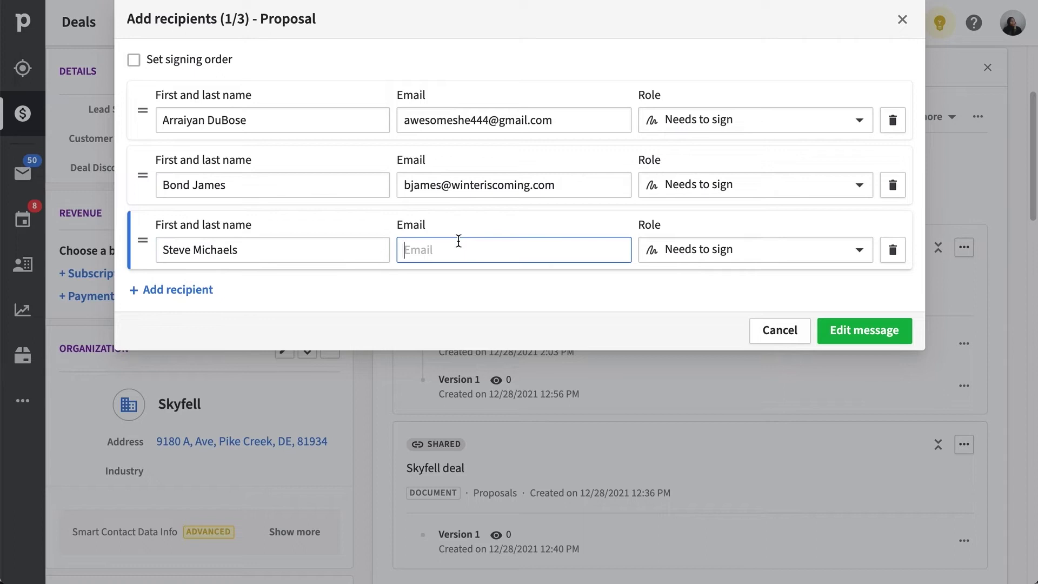
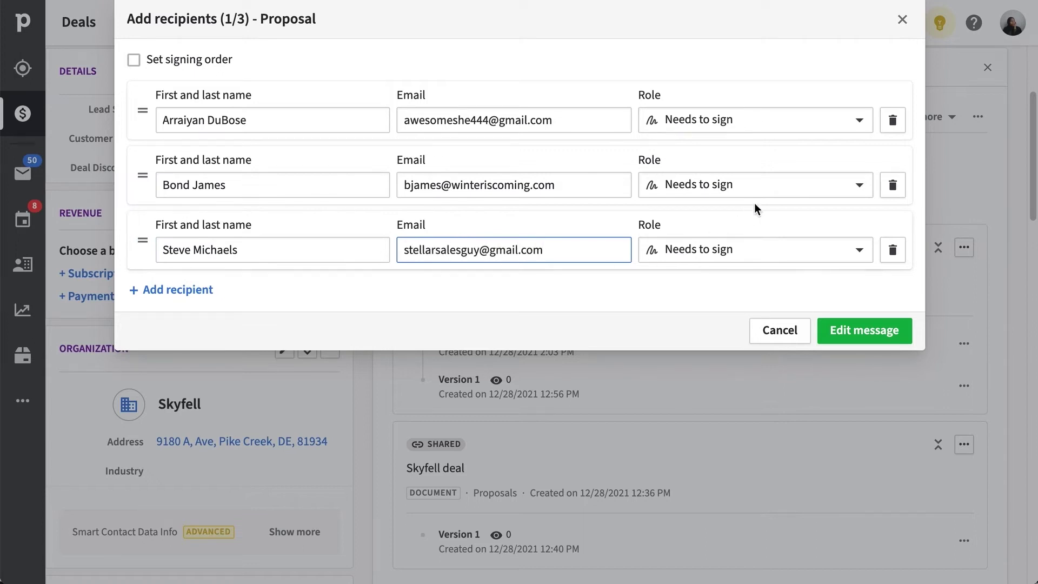
- Set the third recipient to Receives a copy and enable signing order with the two signers swapped
click(862, 122)
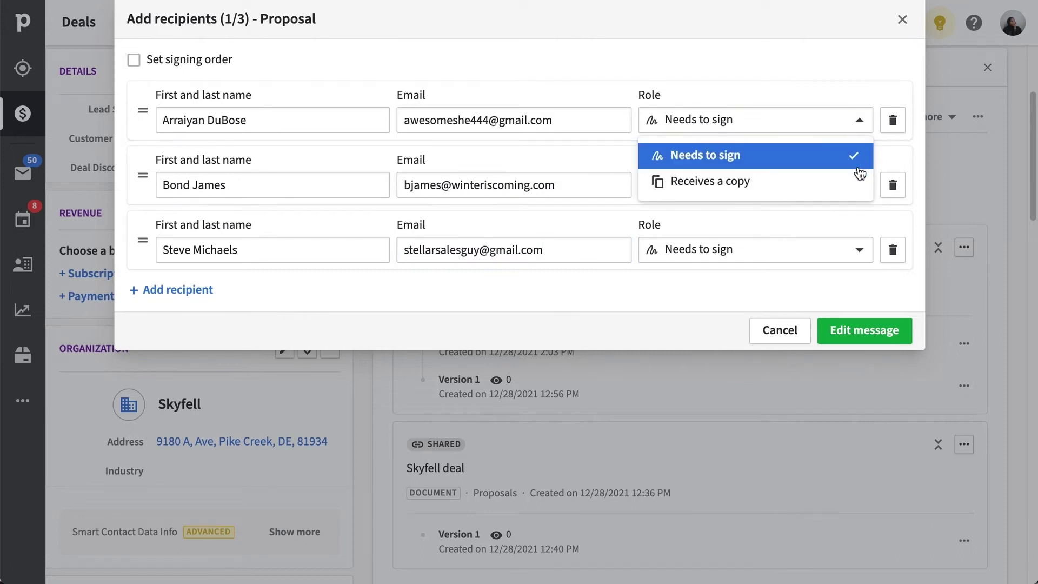
click(860, 162)
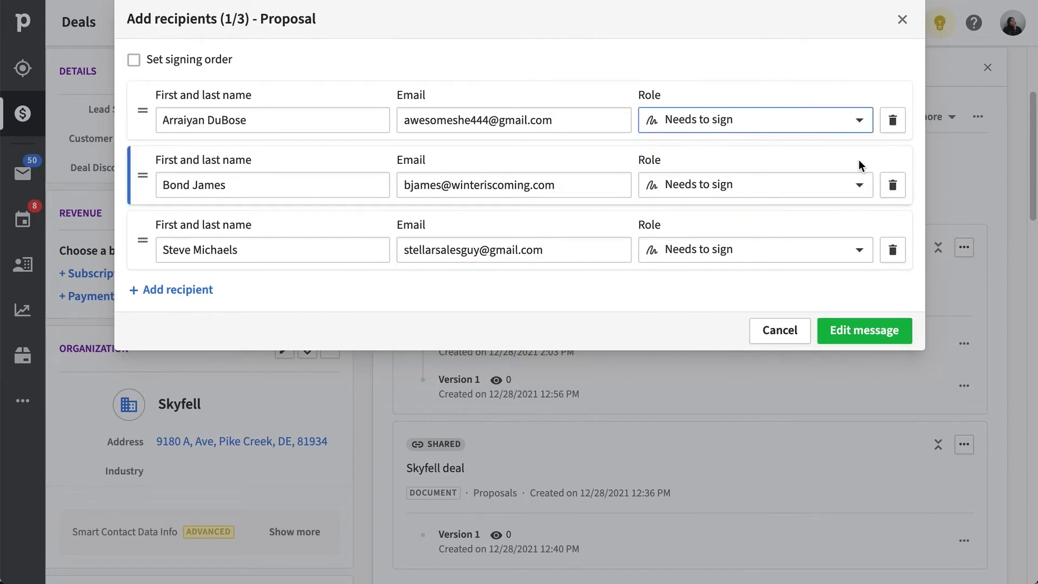
click(860, 250)
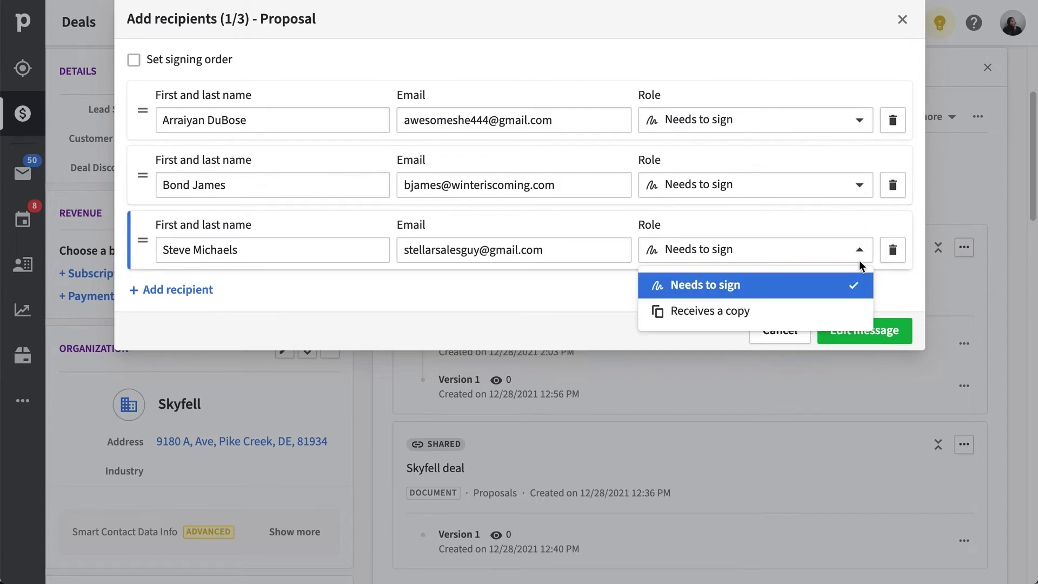
click(849, 310)
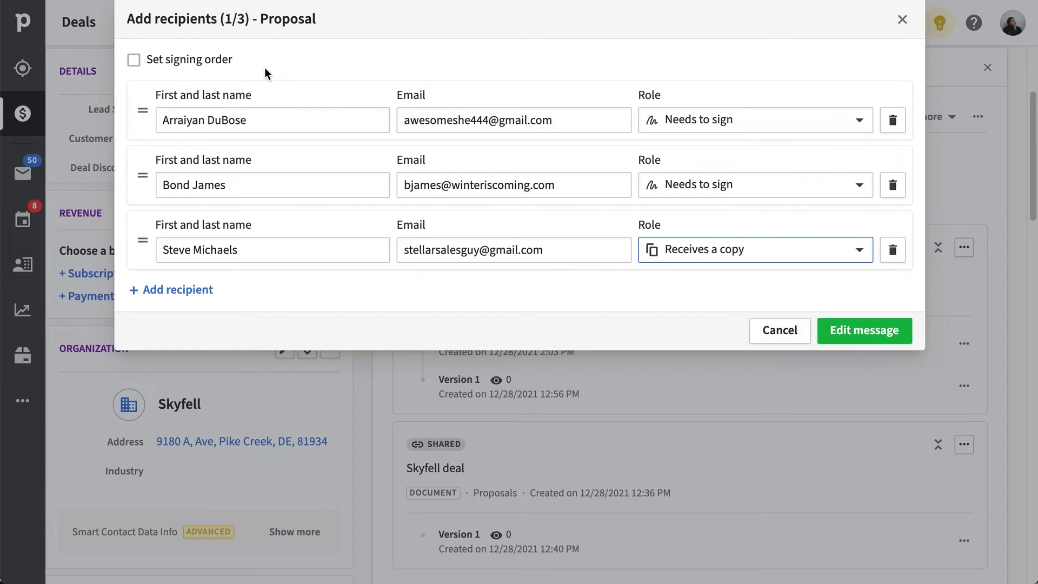
click(139, 61)
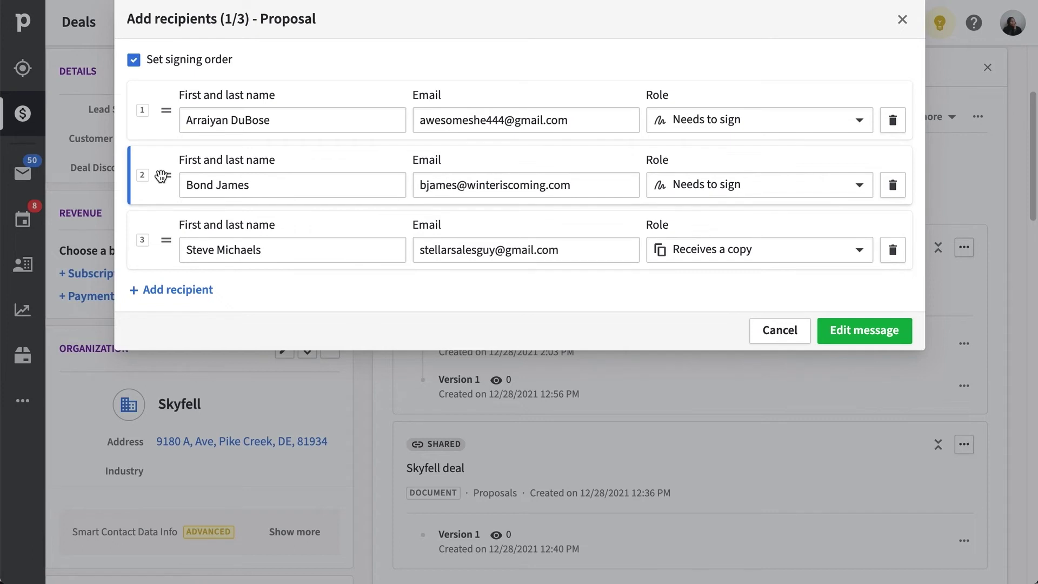
drag(161, 176, 163, 115)
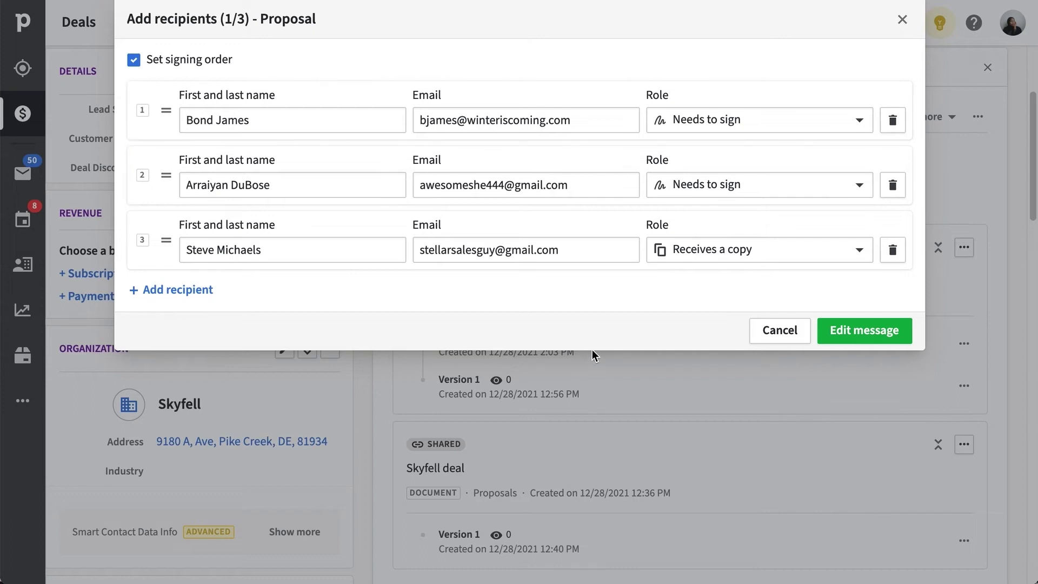
- Set the subject to 'Please DocuSign: Skyfell Proposal' and paste the thank-you email message
click(878, 342)
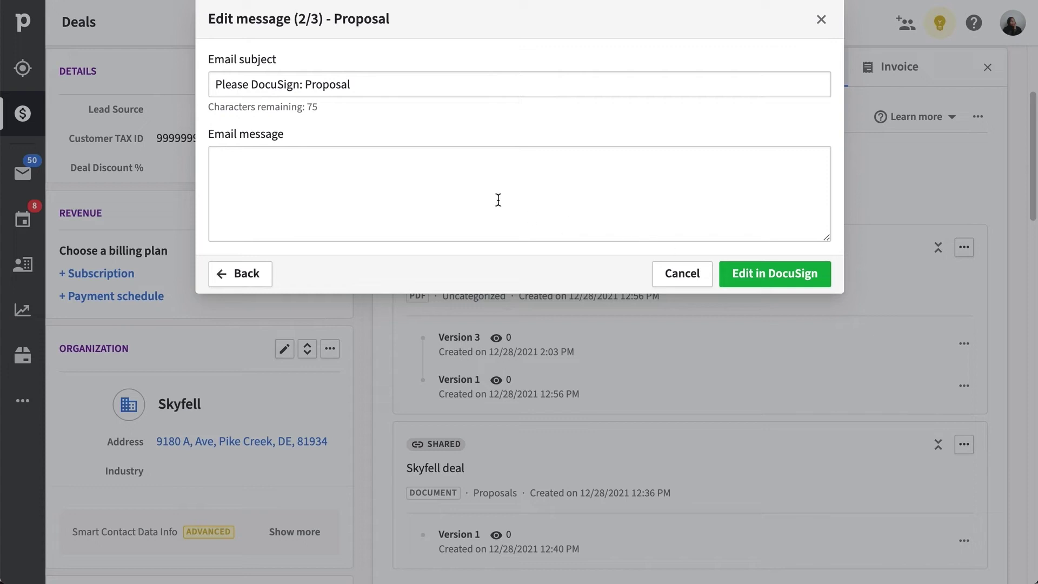
click(305, 86)
text(Sky)
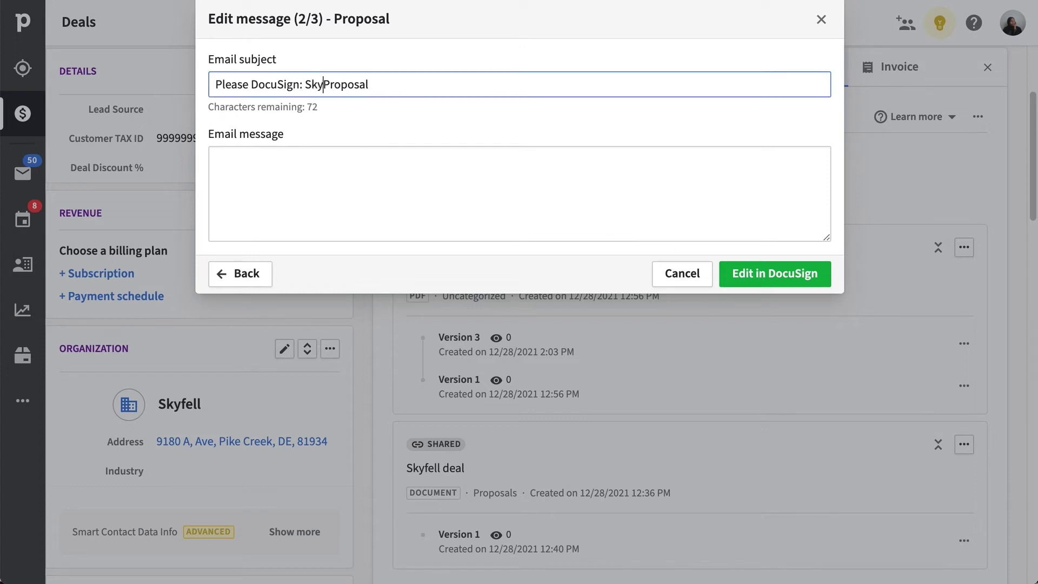
text(fell)
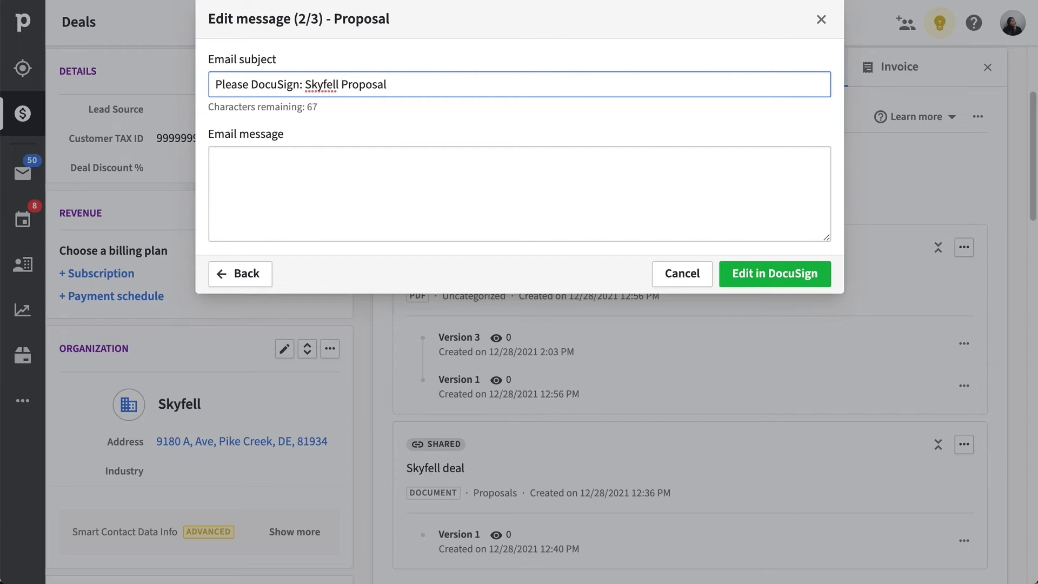
click(342, 173)
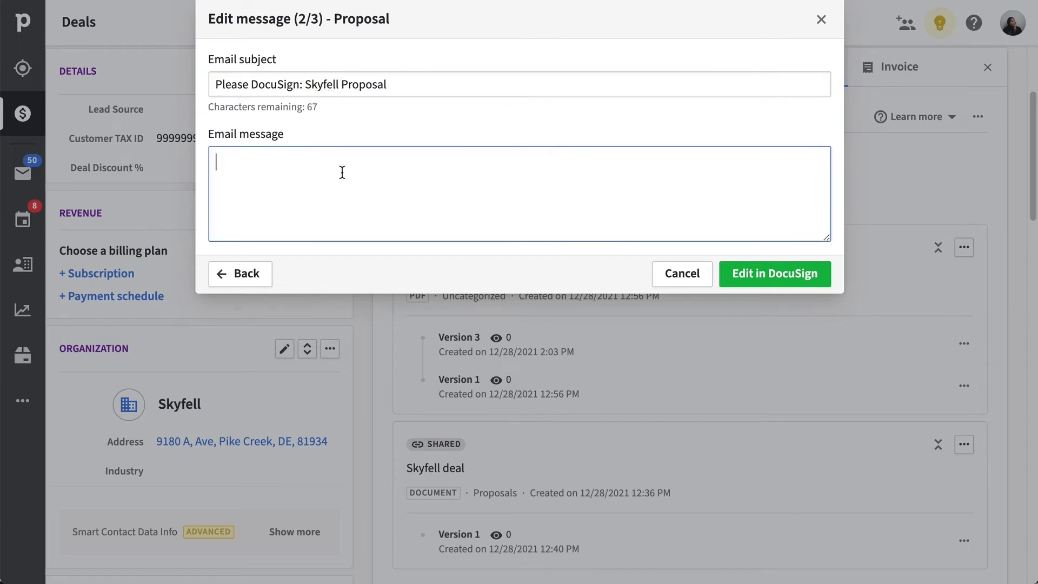
text(Hello,  Thanks again for agreeing to our proposal. As discussed, I've attached the documents  for you to sign.  Looking forward to the next steps, Best)
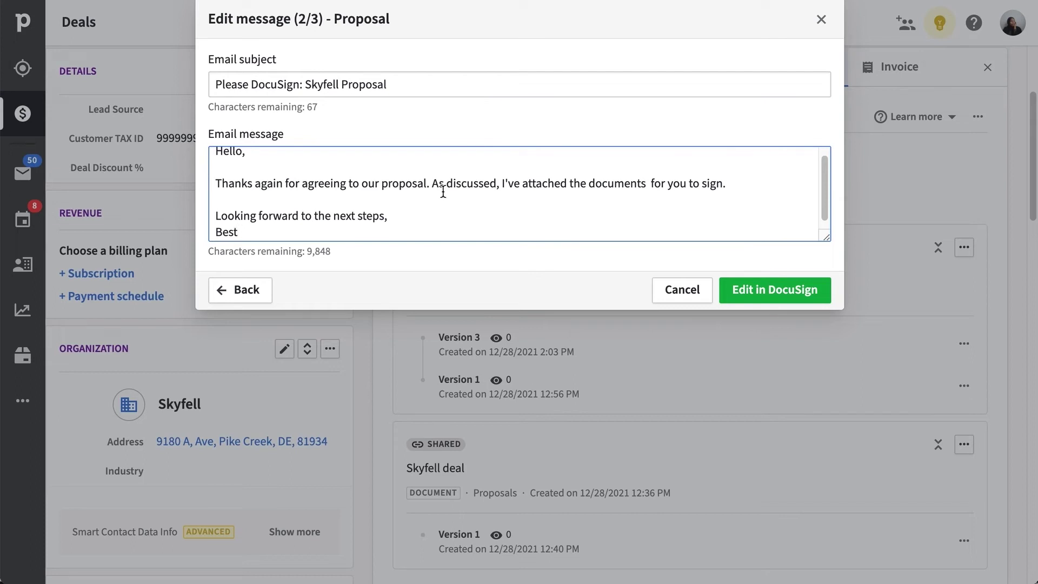
scroll(442, 191, up, 1)
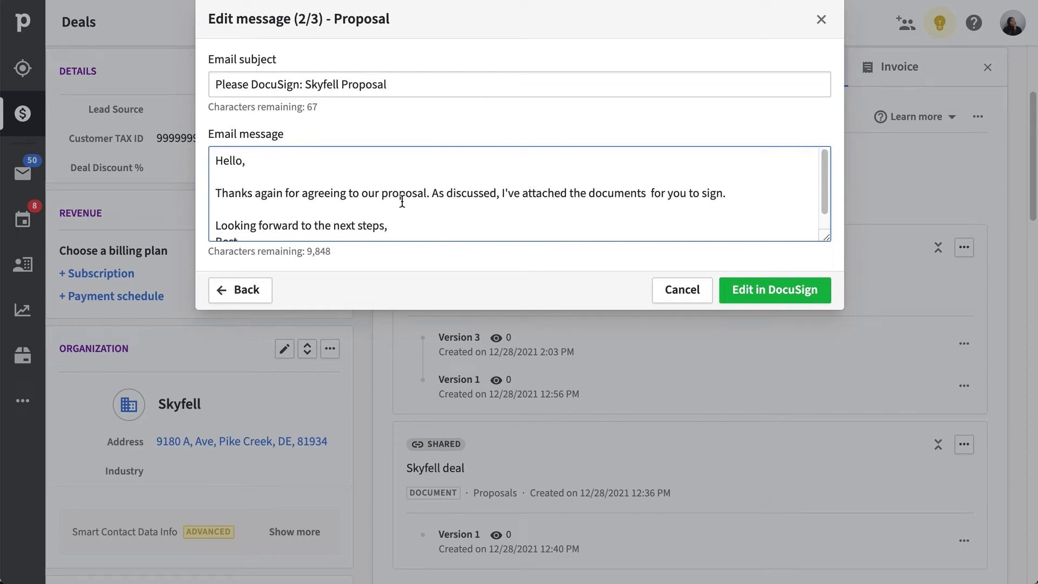
scroll(402, 200, down, 1)
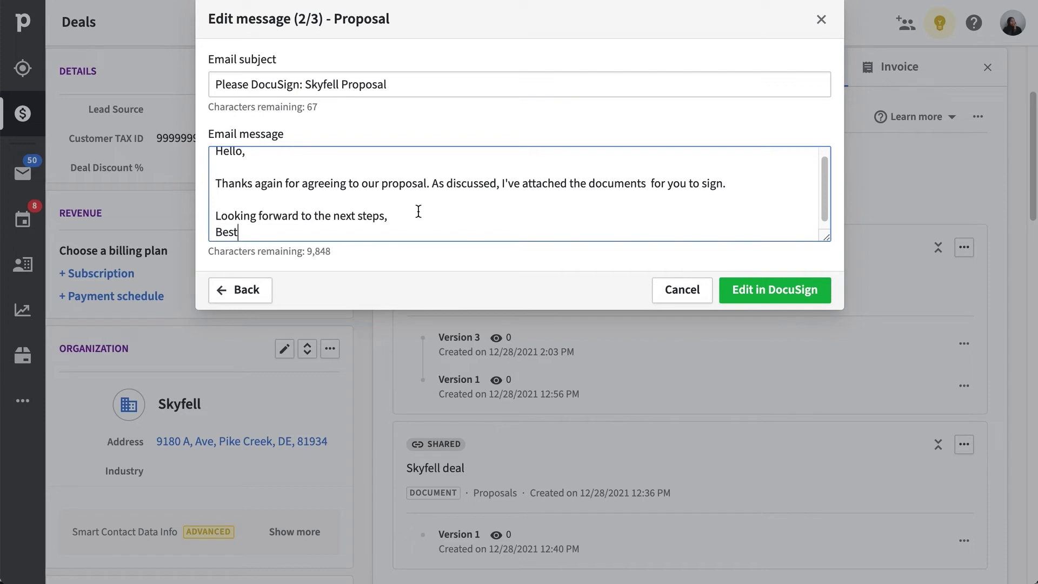
- Open the envelope in the DocuSign editor and place a required signature field below Sales Manager
click(784, 298)
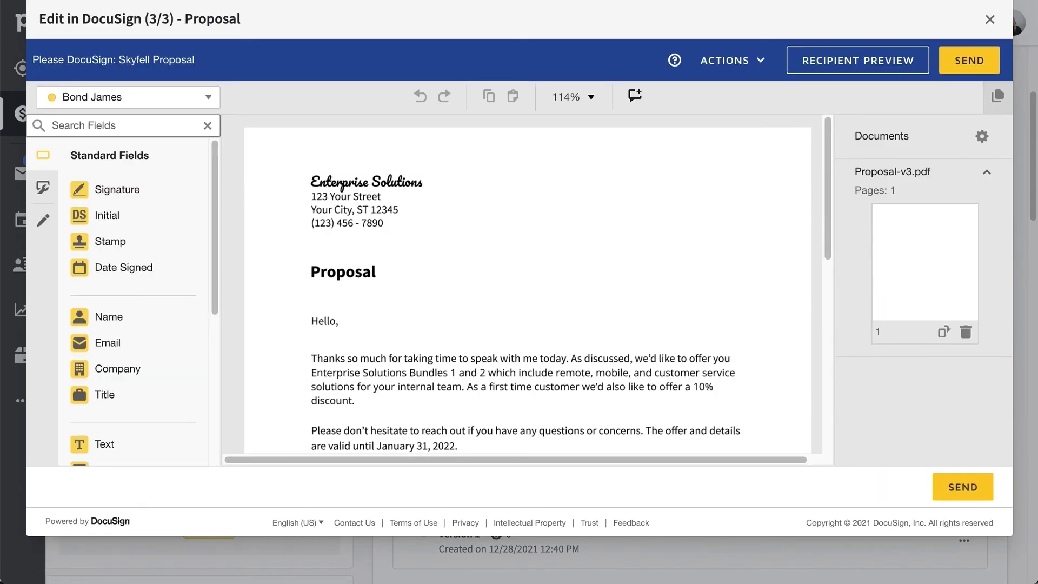
mouse_move(215, 292)
mouse_down()
mouse_move(215, 436)
mouse_move(216, 280)
mouse_up()
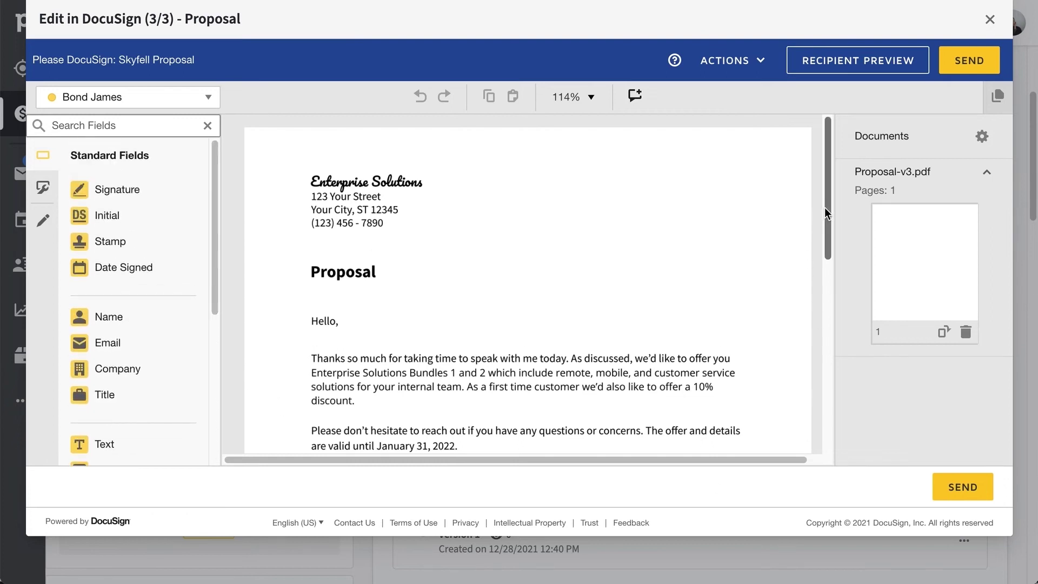
drag(825, 206, 839, 285)
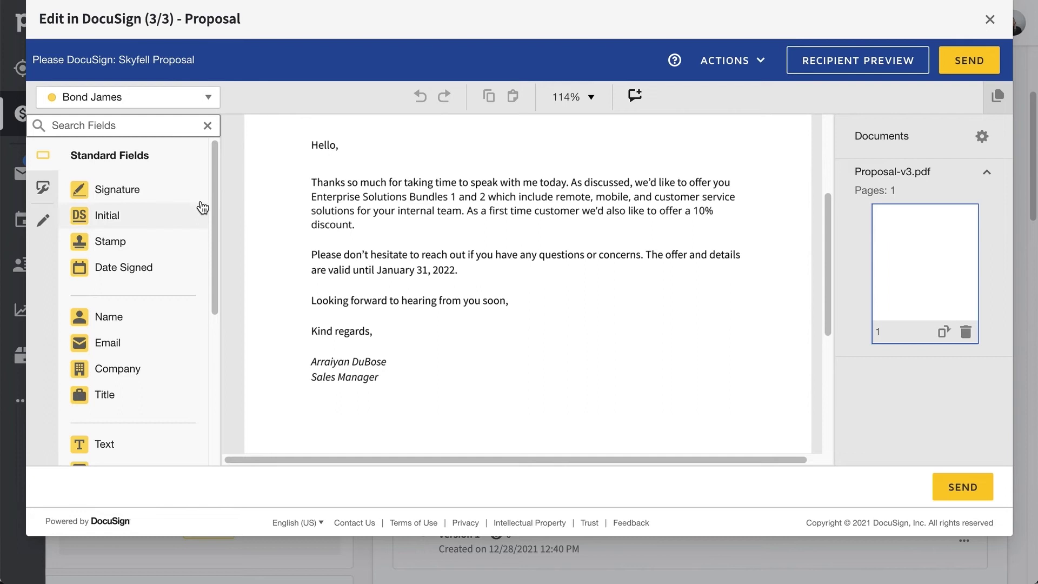
mouse_move(184, 202)
mouse_down()
mouse_move(349, 414)
mouse_move(353, 432)
mouse_move(333, 432)
mouse_up()
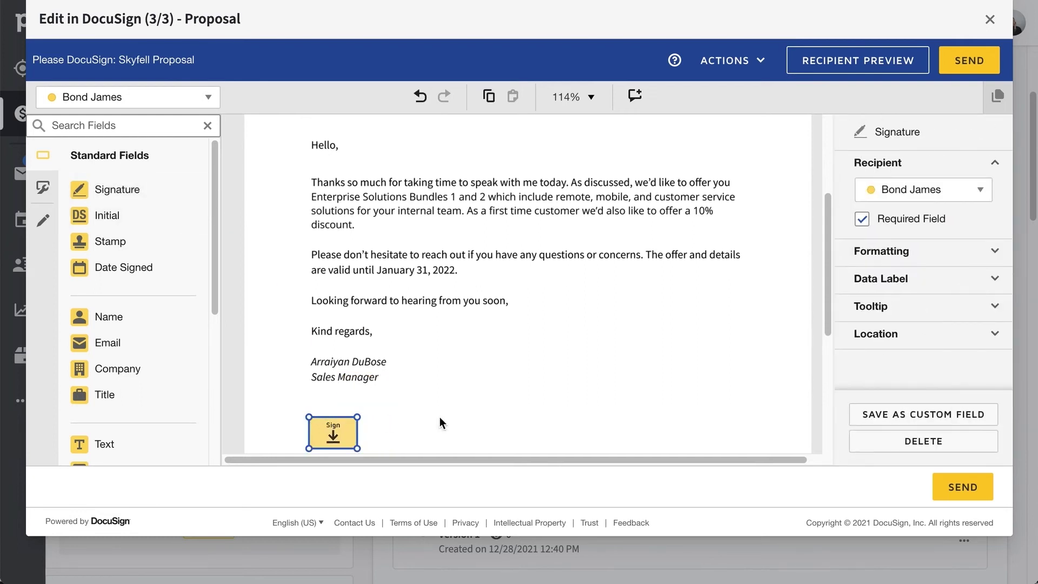
click(862, 224)
click(862, 224)
- Add a second signature field below the first and assign it to the other signer
scroll(580, 450, down, 3)
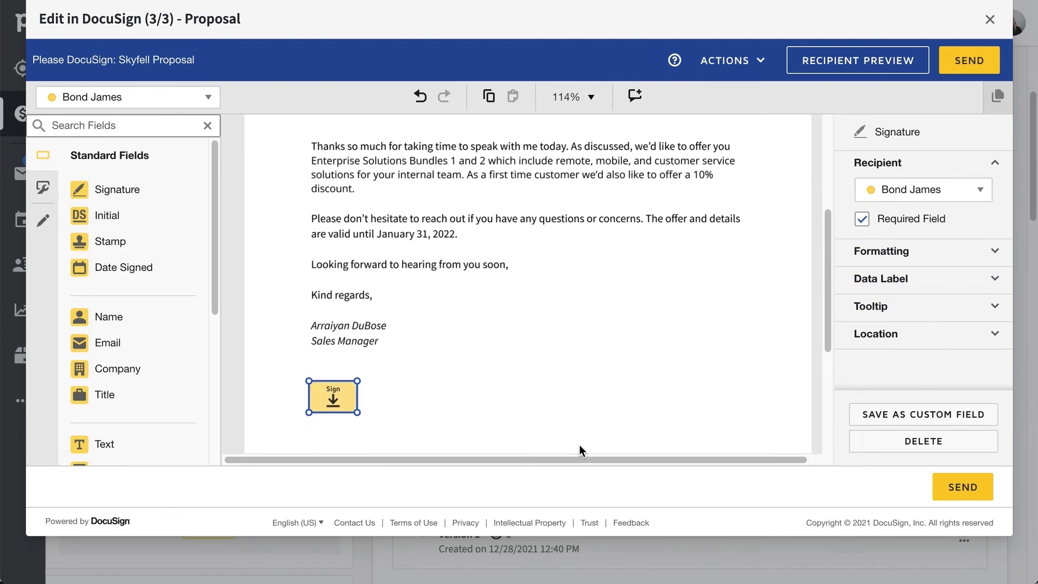
mouse_move(157, 202)
mouse_down()
mouse_move(424, 399)
mouse_move(308, 409)
mouse_move(311, 400)
mouse_up()
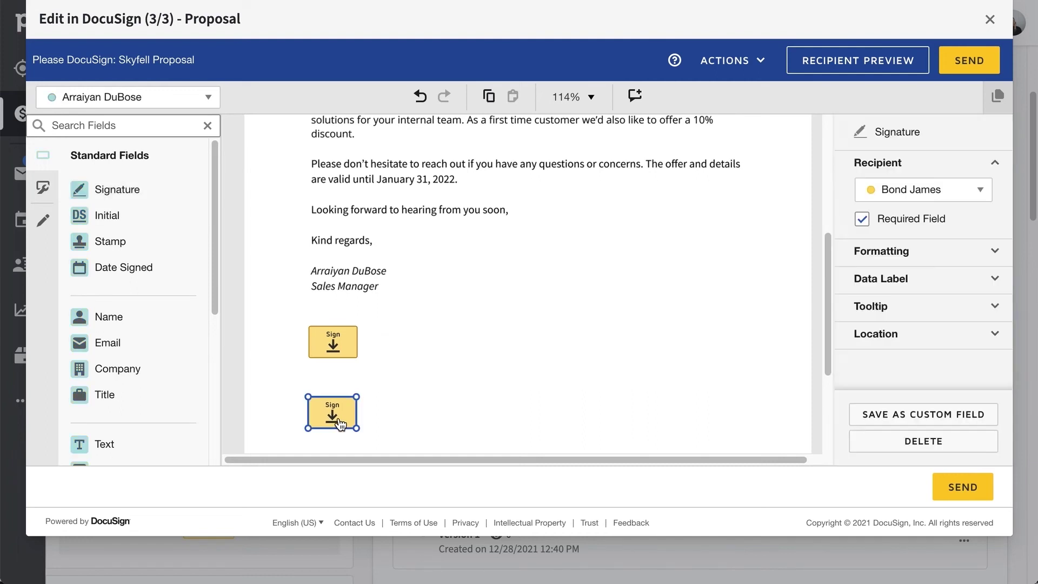
click(876, 189)
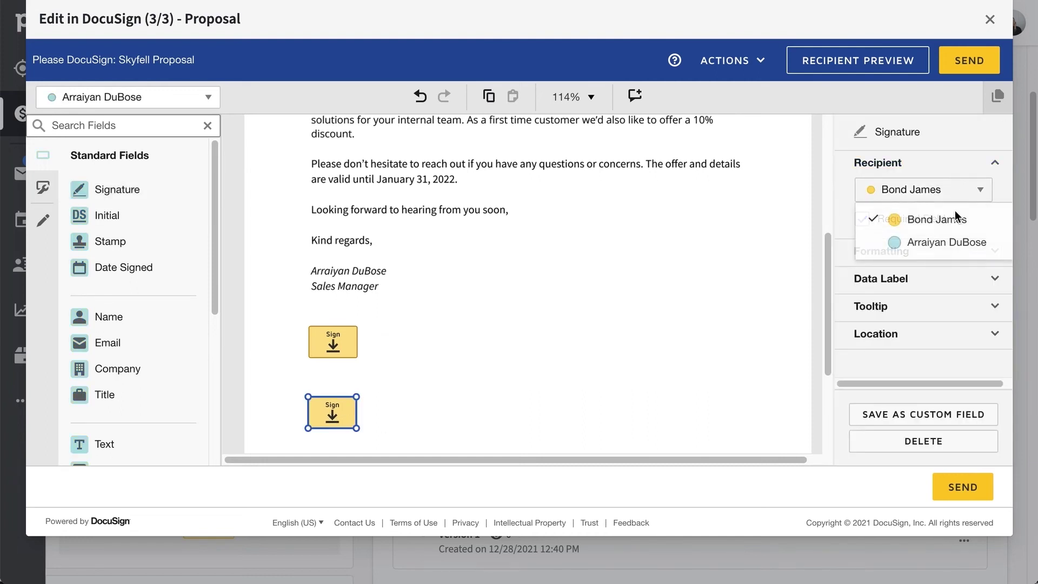
click(941, 241)
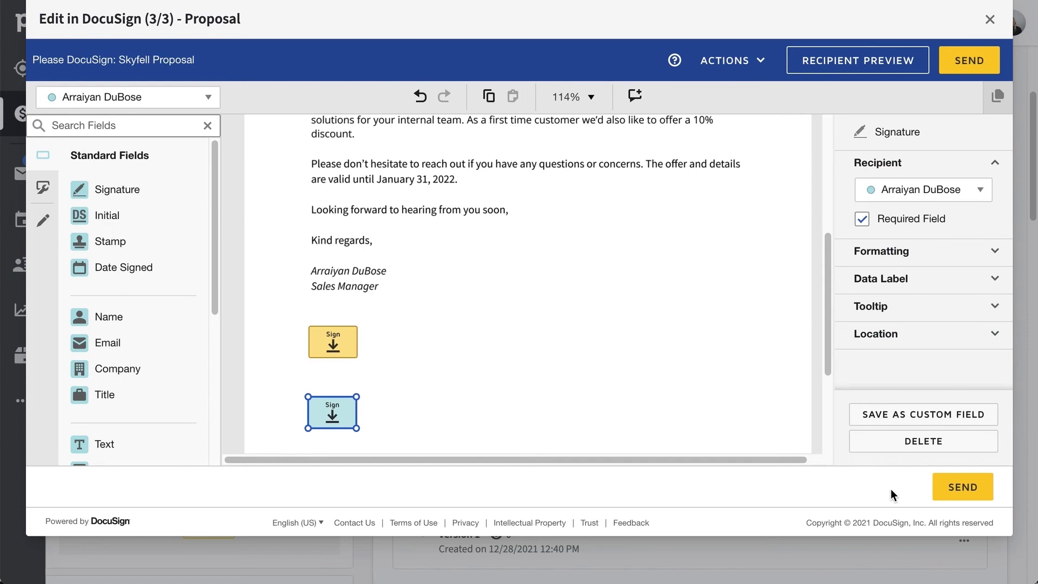
- Send the Proposal envelope to all recipients, then open the Version 3 actions menu
click(942, 500)
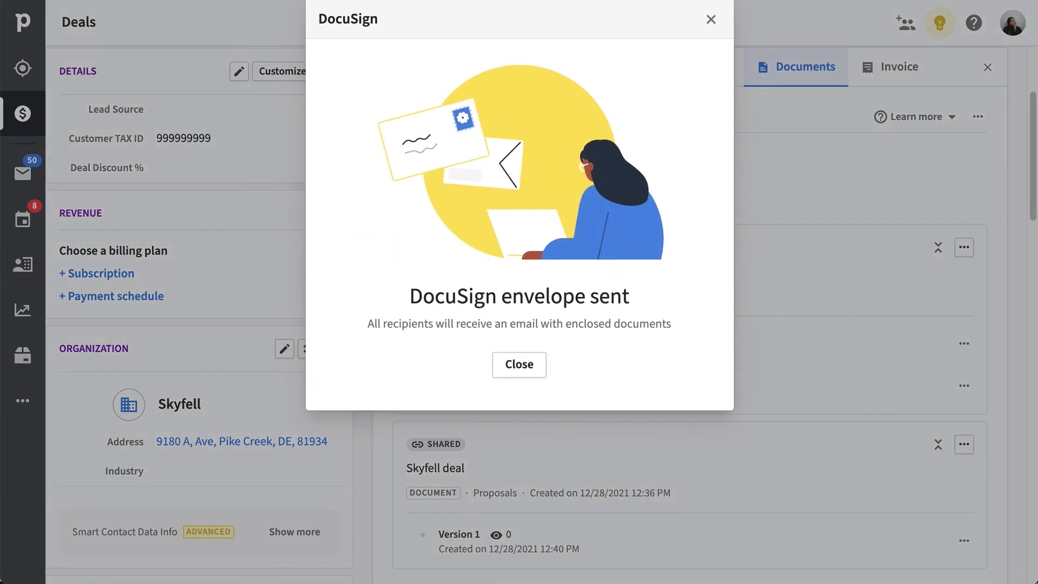
click(519, 364)
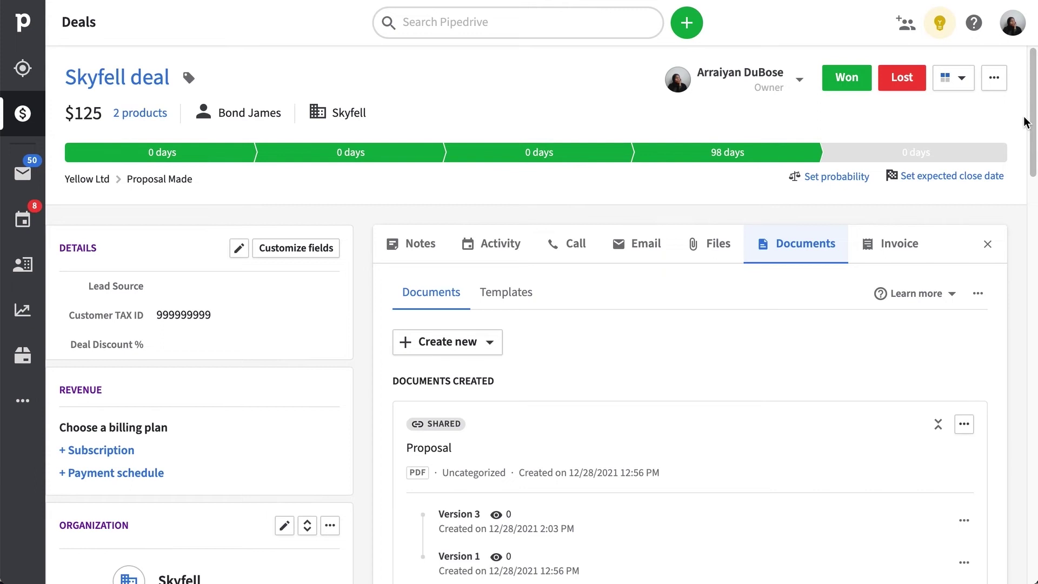
drag(1033, 119, 1034, 158)
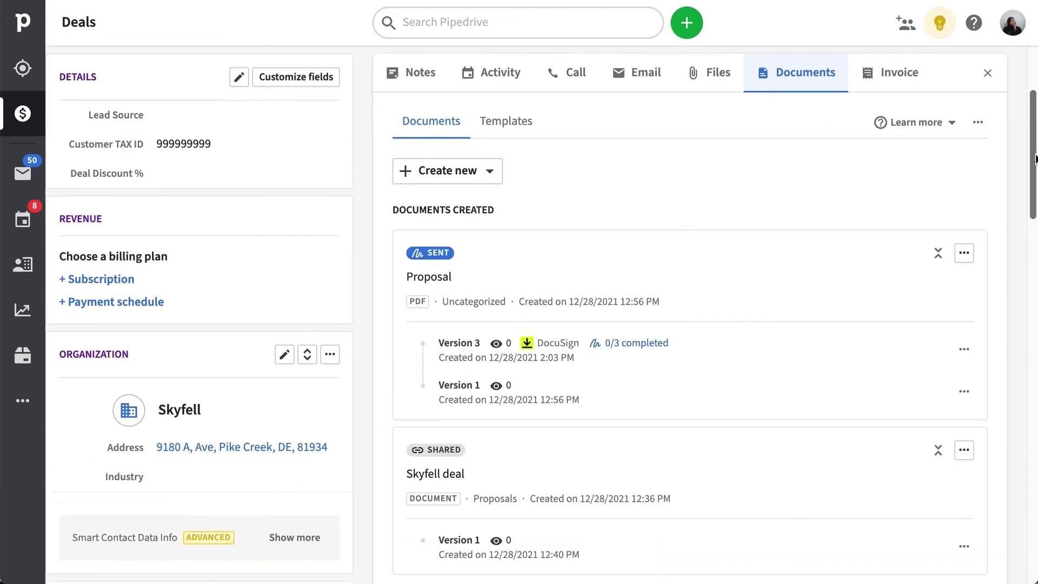
click(964, 349)
- Open the version 3 Proposal preview and show its three recipients with roles and sent status
click(944, 379)
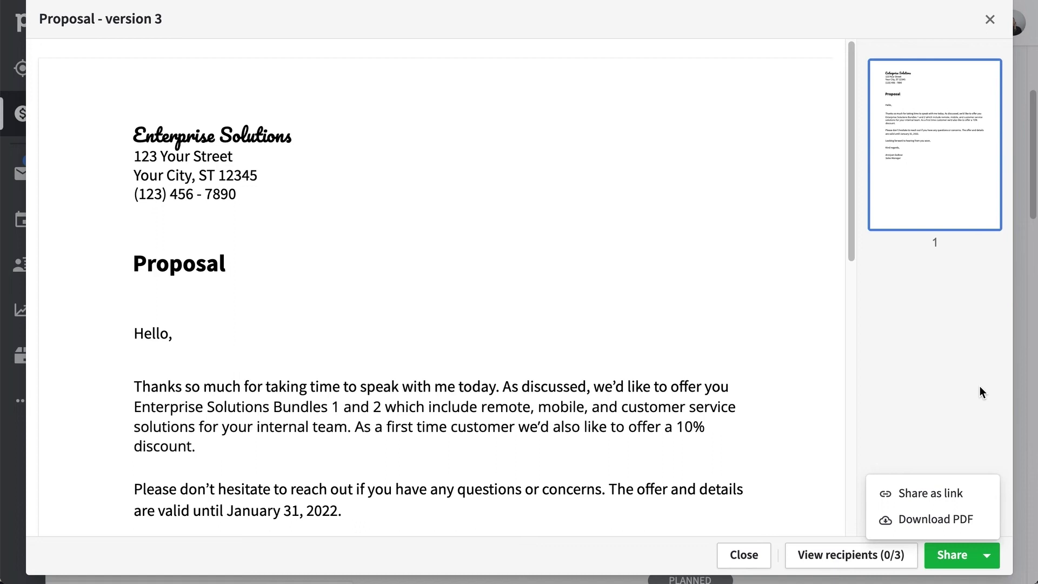
click(980, 386)
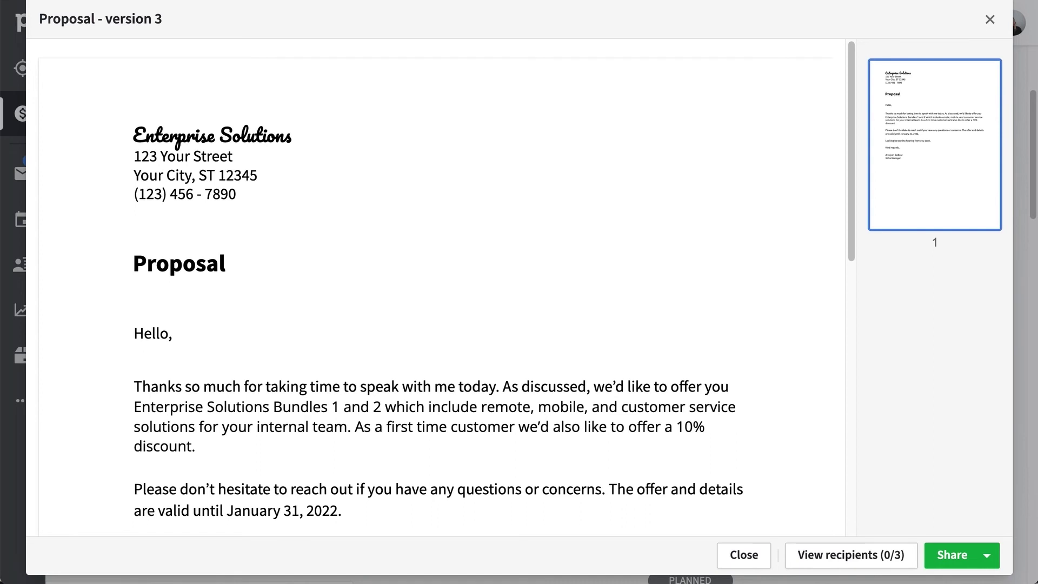
click(894, 566)
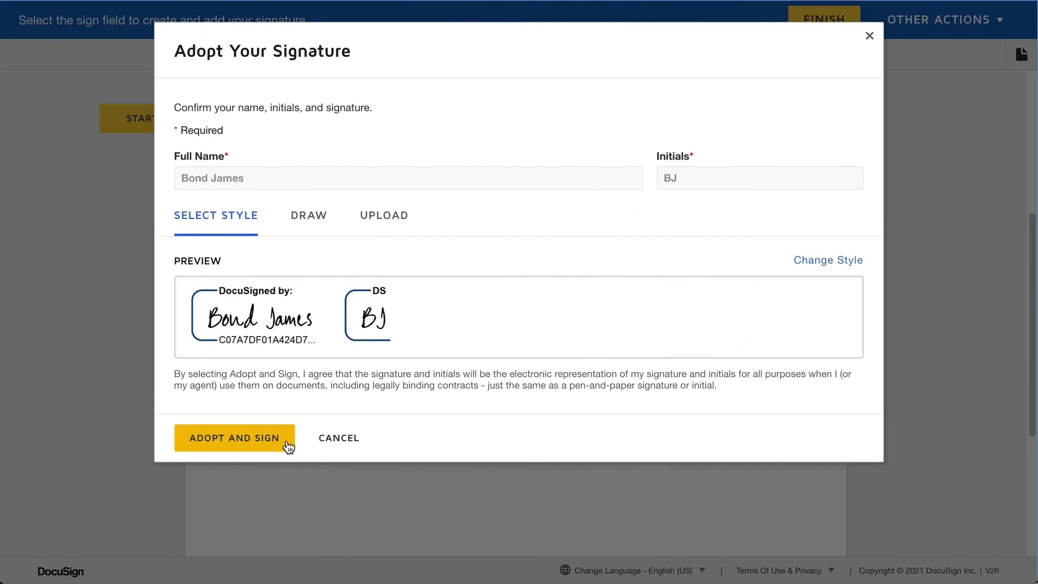
- Adopt the signature in DocuSign, then start deleting the declined Proposal Draft version 2 envelope
click(287, 441)
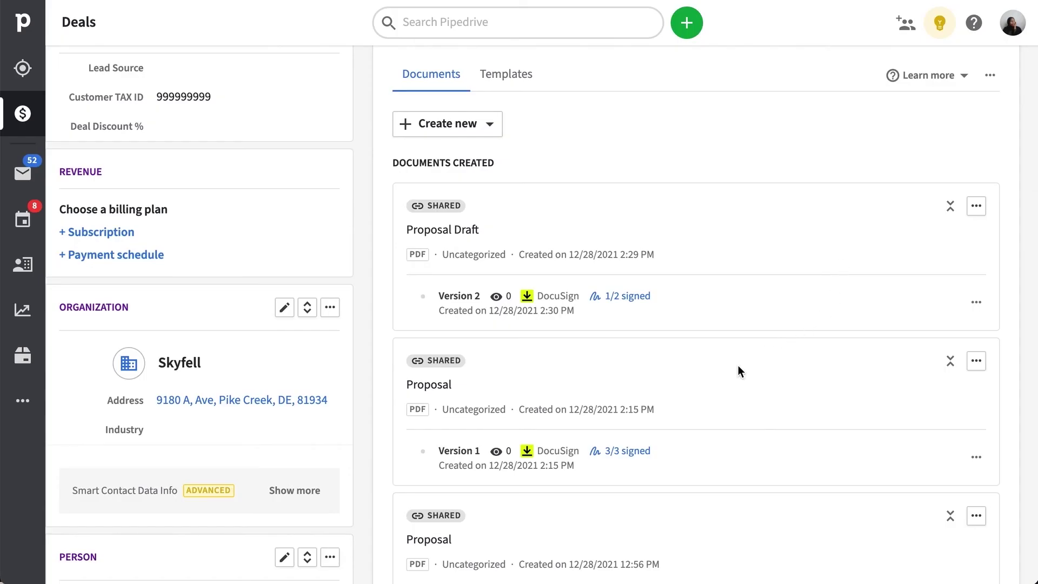
click(619, 296)
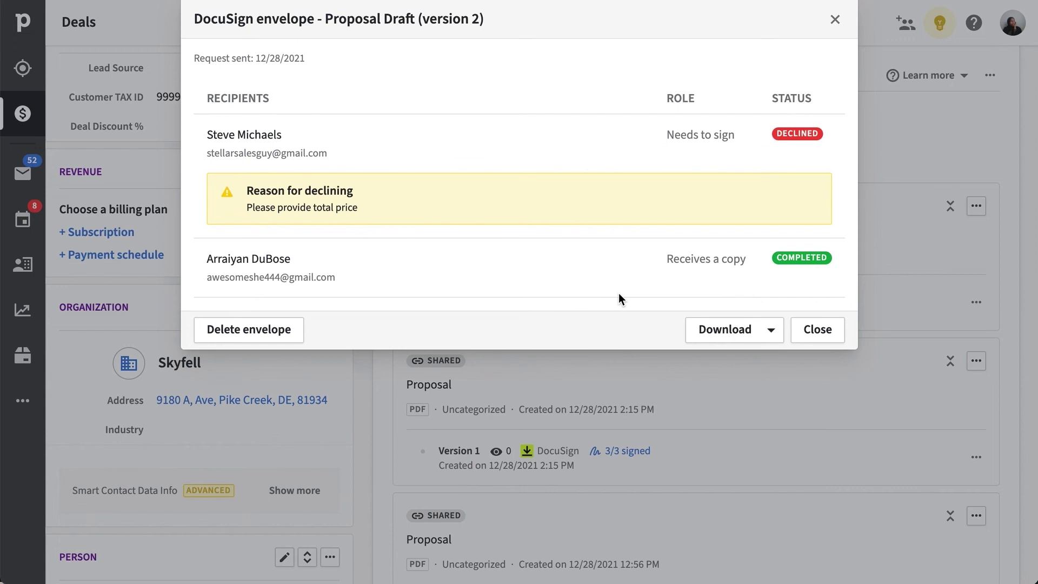
click(282, 339)
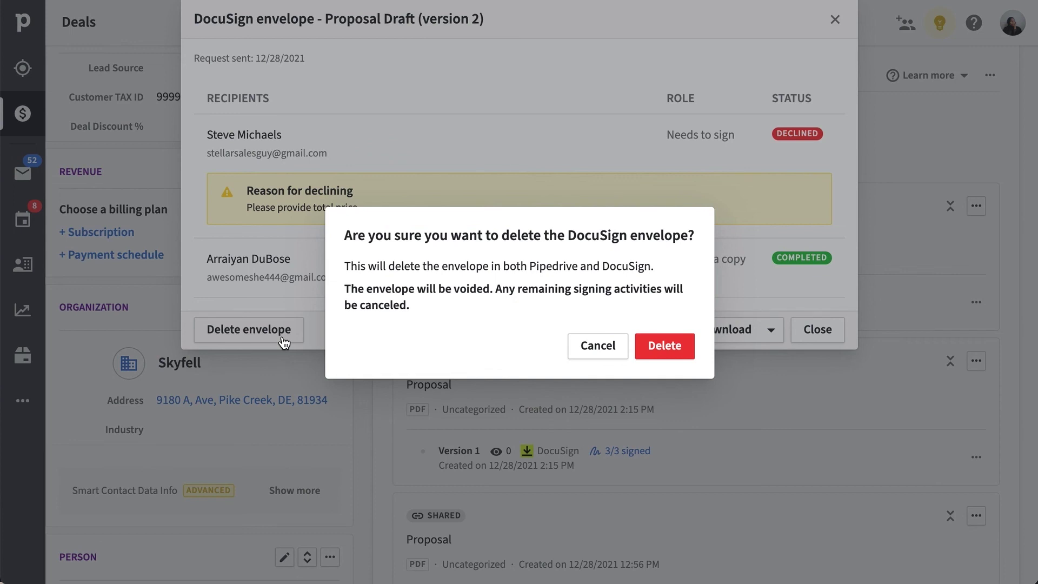
- Confirm deletion of the declined Proposal Draft version 2 envelope
click(653, 362)
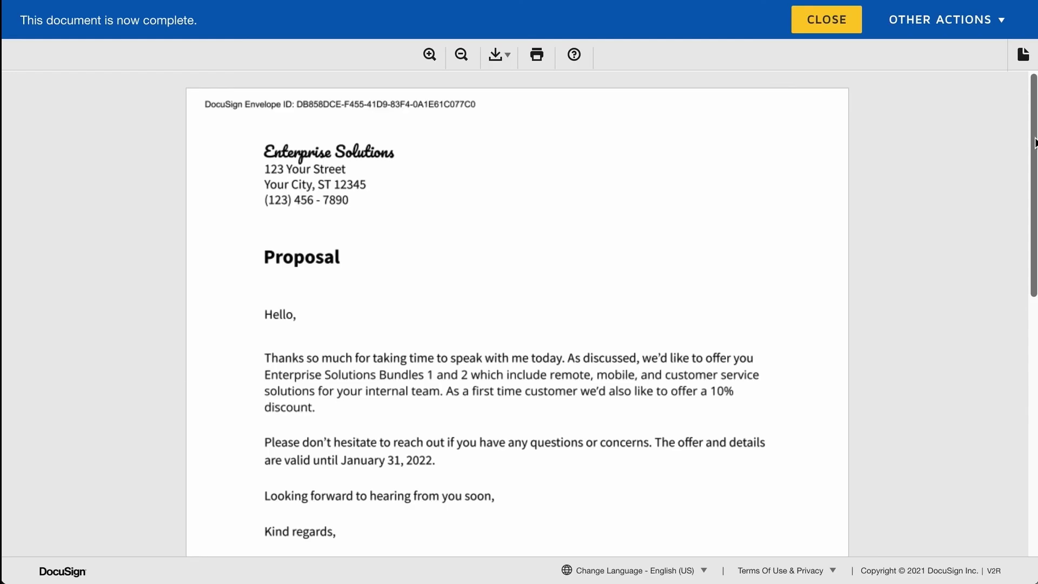
drag(1034, 142, 1035, 200)
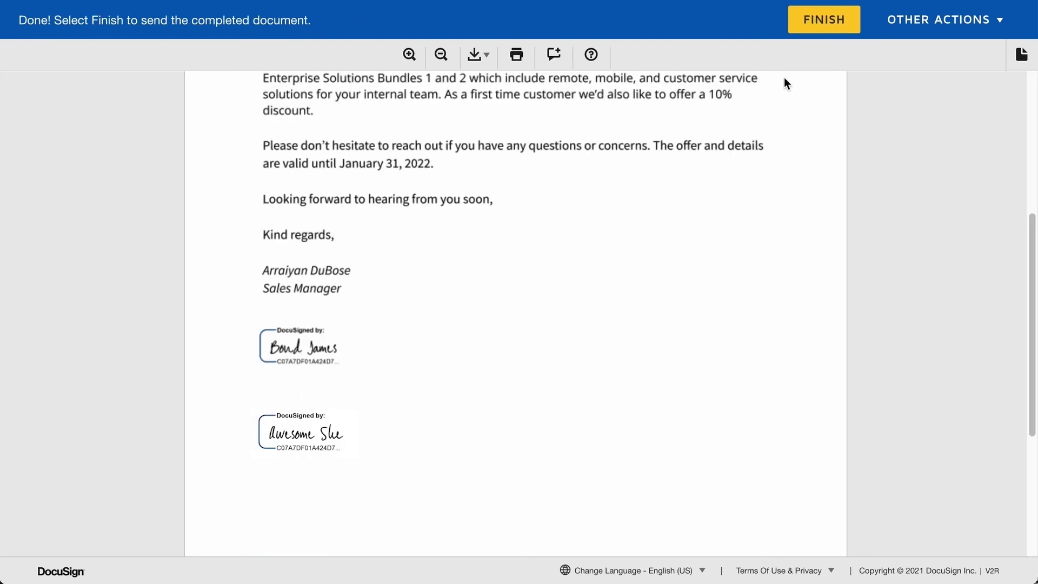